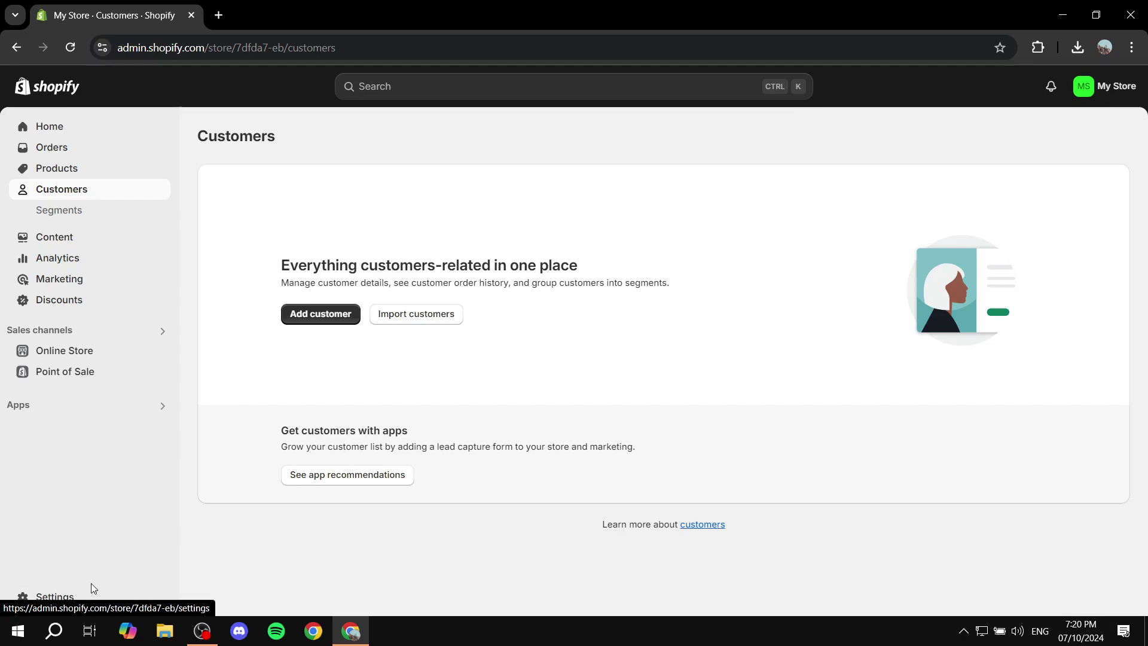
# Close the Settings overlay and go to Online Store › Preferences from the sidebar
pyautogui.click(58, 598)
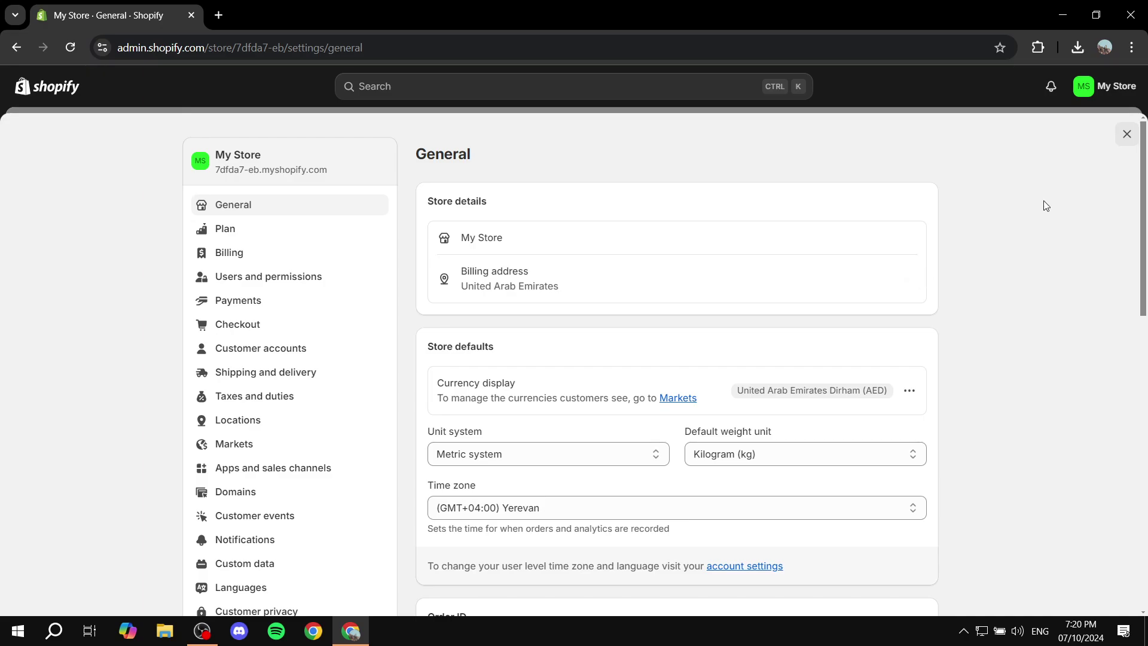
pyautogui.click(1124, 136)
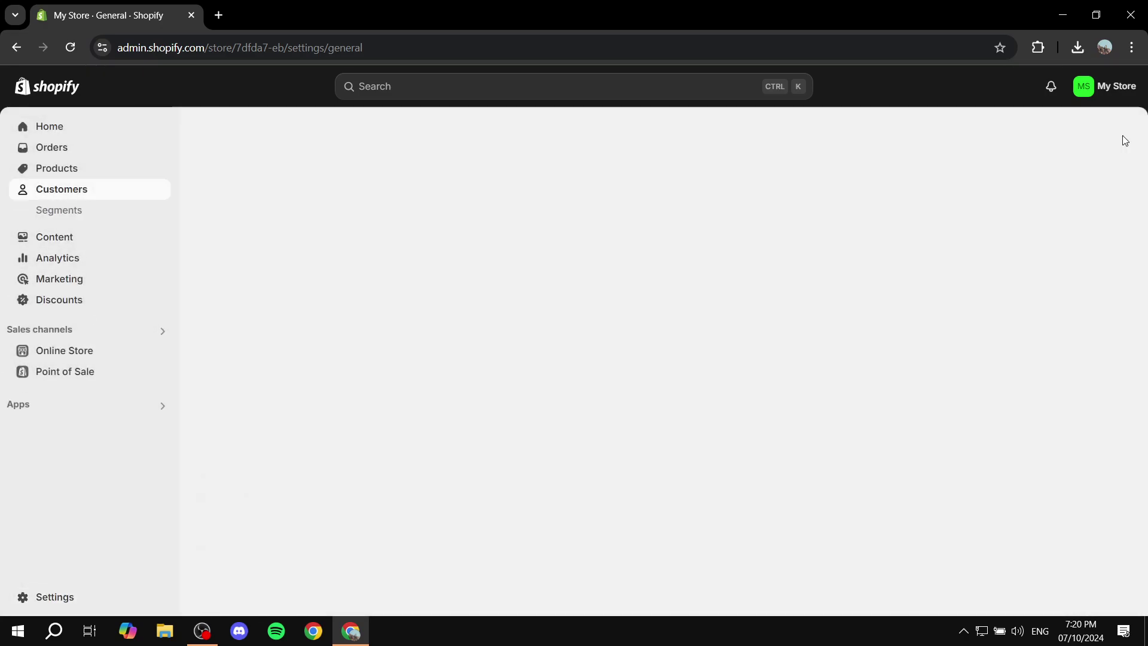
pyautogui.click(94, 354)
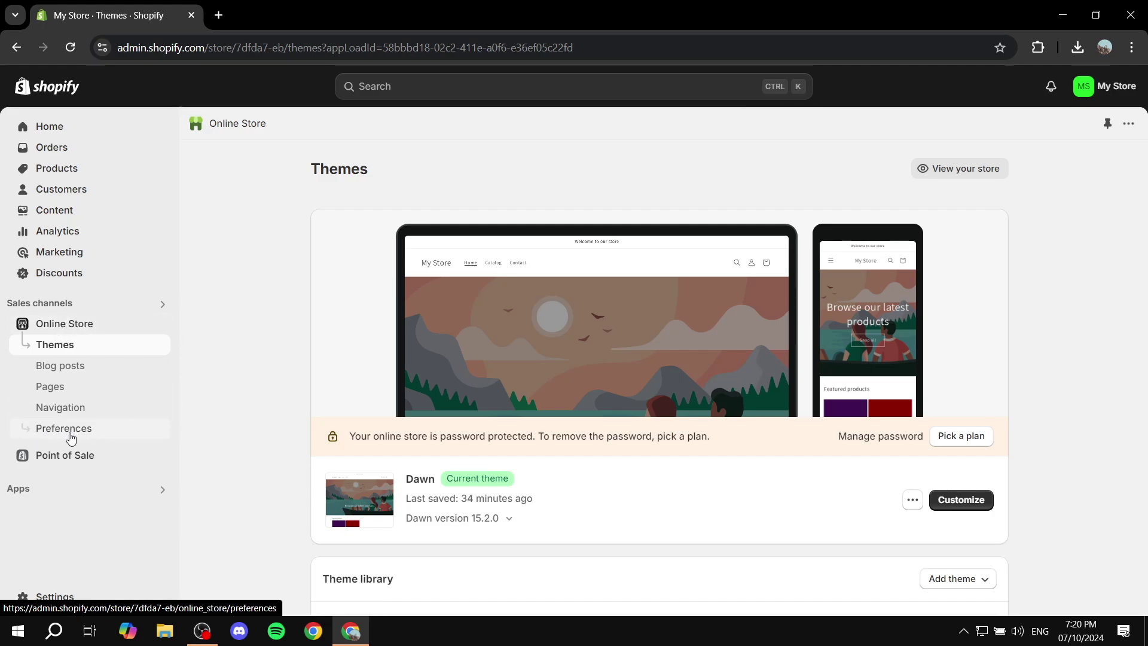
pyautogui.click(70, 438)
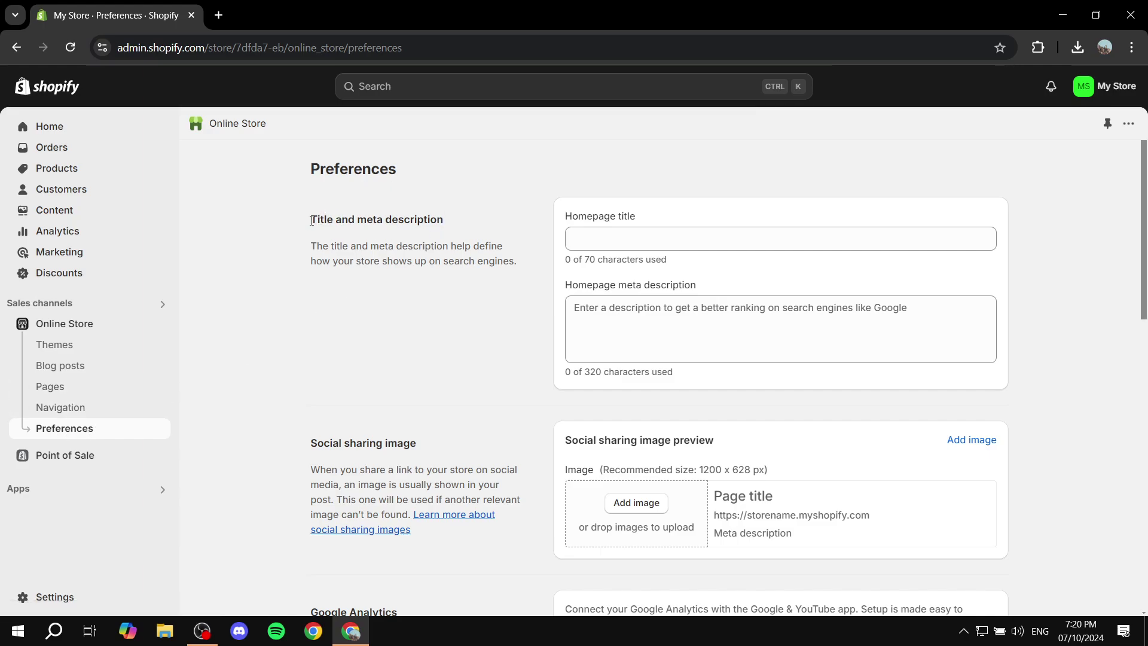
# Enter 'Test Shopify Store' as the Homepage title, leaving the meta description empty
pyautogui.moveTo(311, 220); pyautogui.dragTo(454, 221)
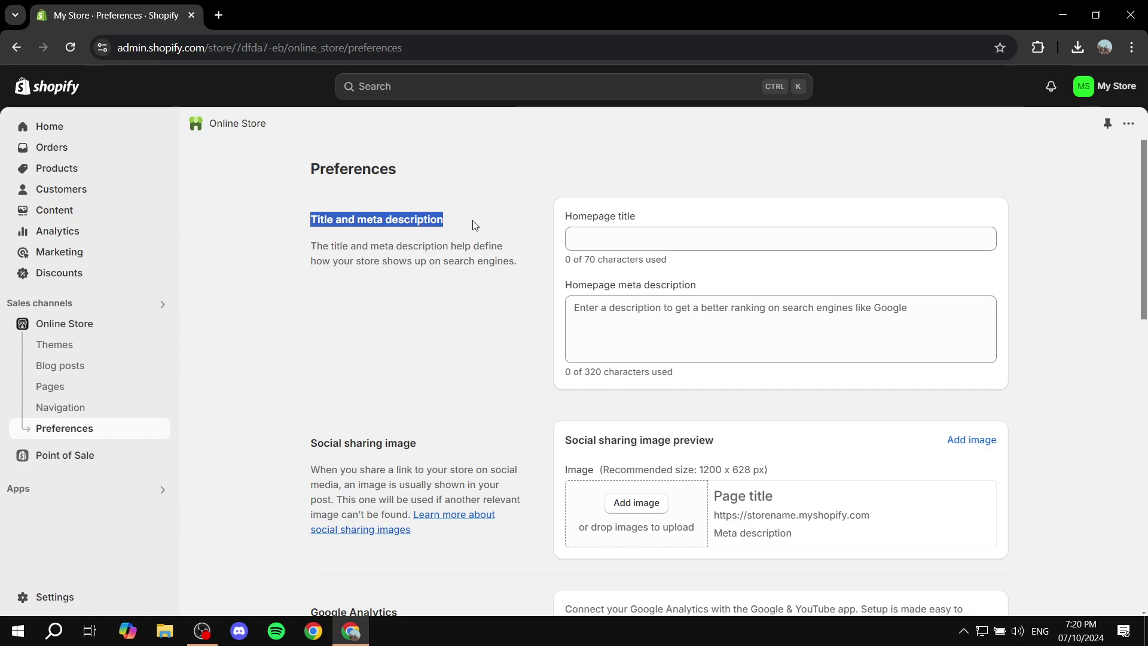
pyautogui.click(473, 224)
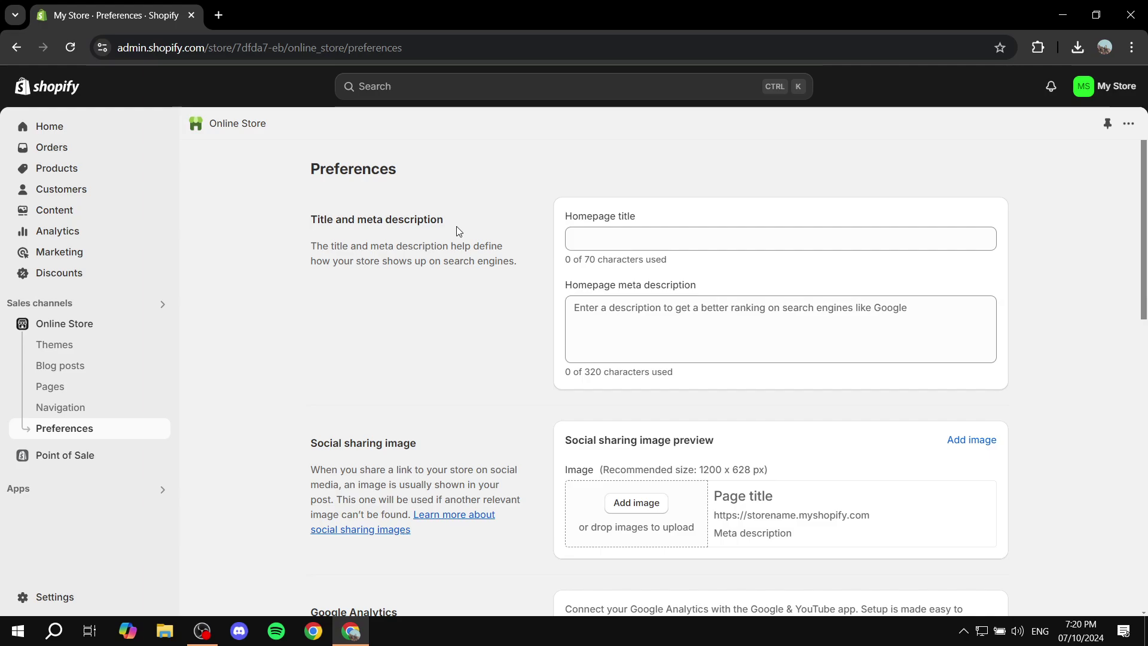
pyautogui.click(613, 249)
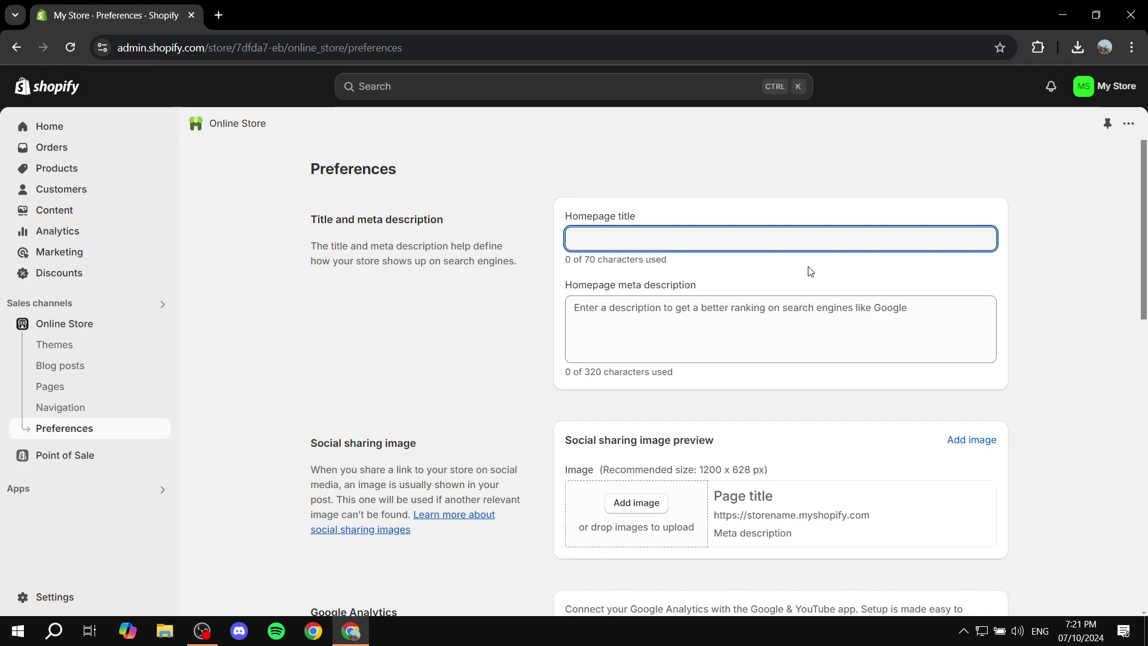
pyautogui.write('Test ')
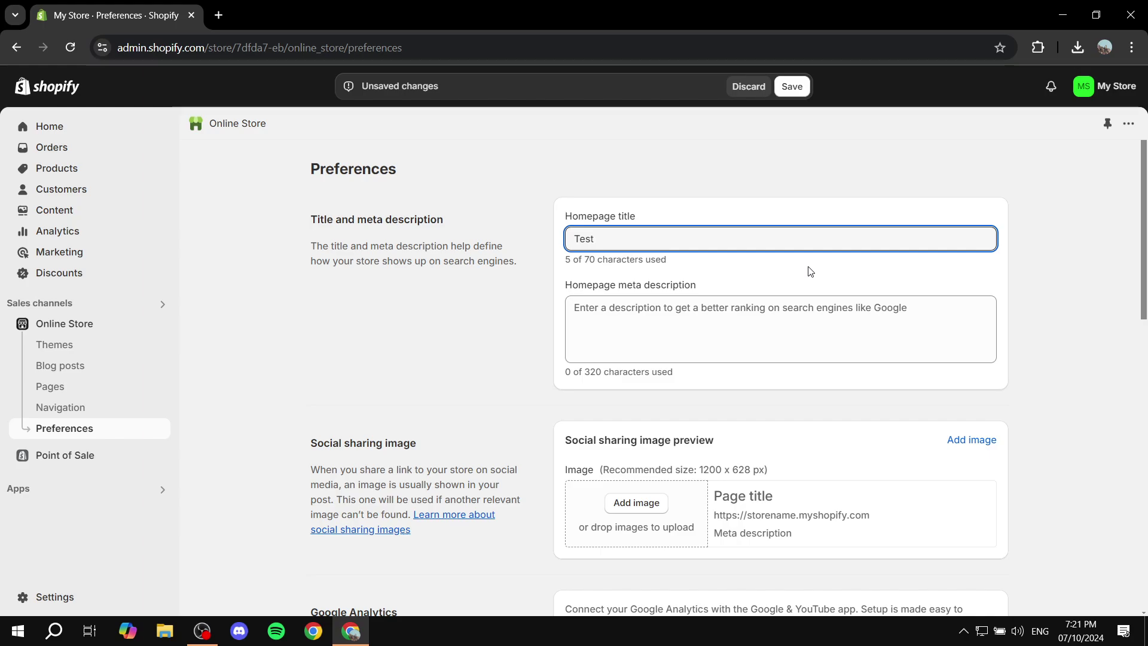
pyautogui.write('Shopify ')
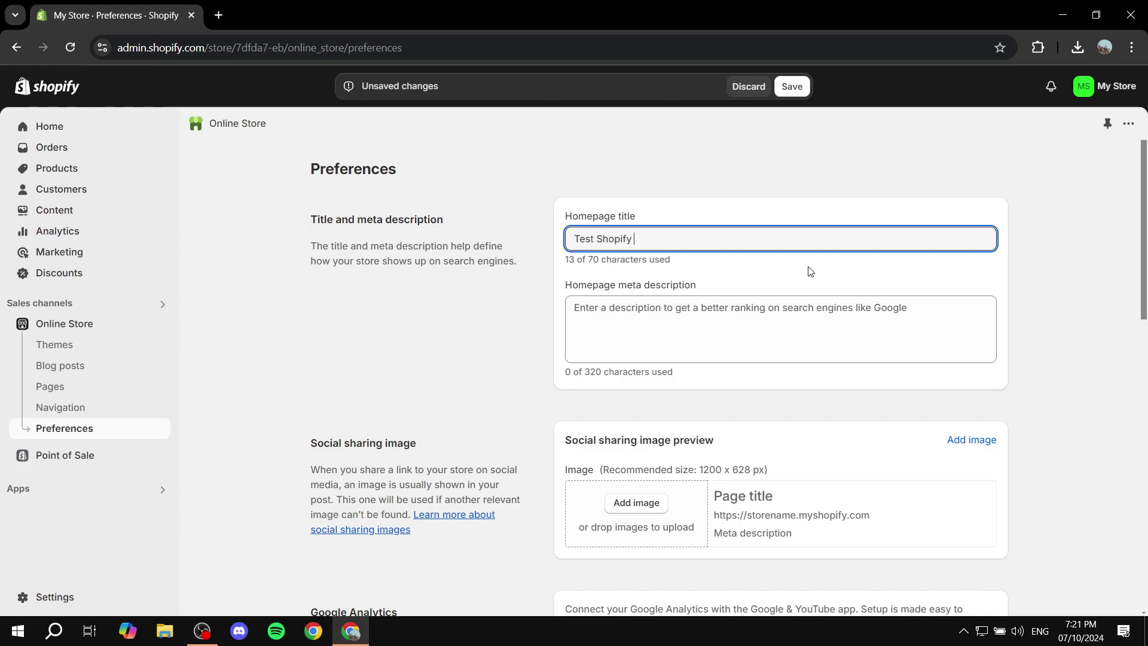
pyautogui.write('Store')
pyautogui.click(752, 167)
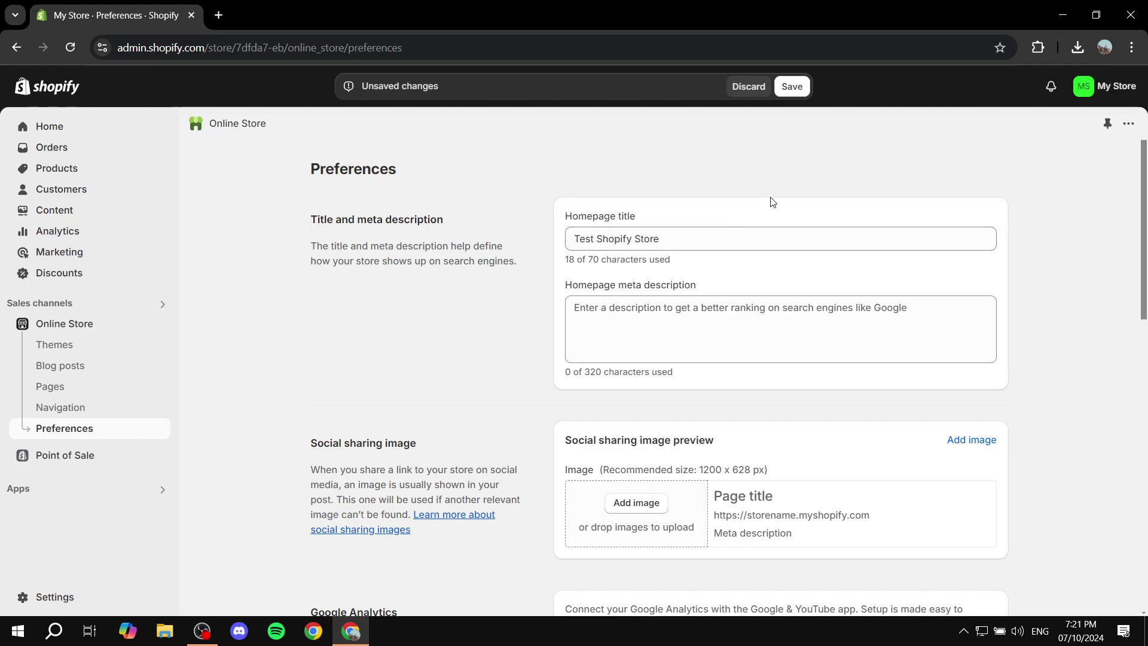
pyautogui.click(758, 315)
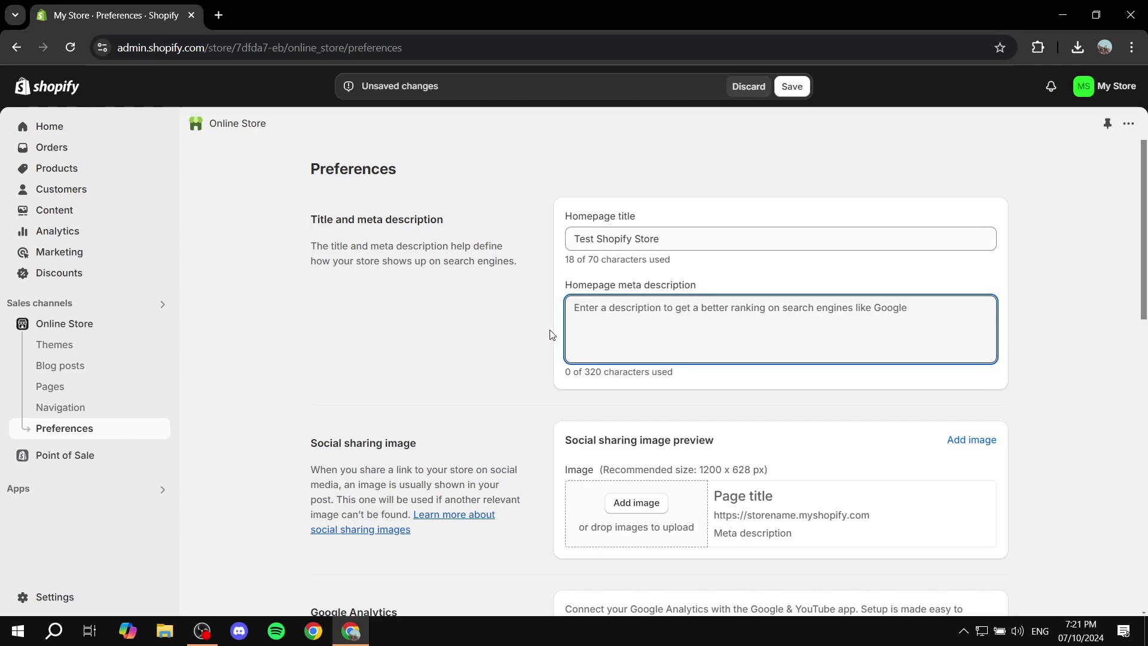
pyautogui.scroll(-3, 520, 348)
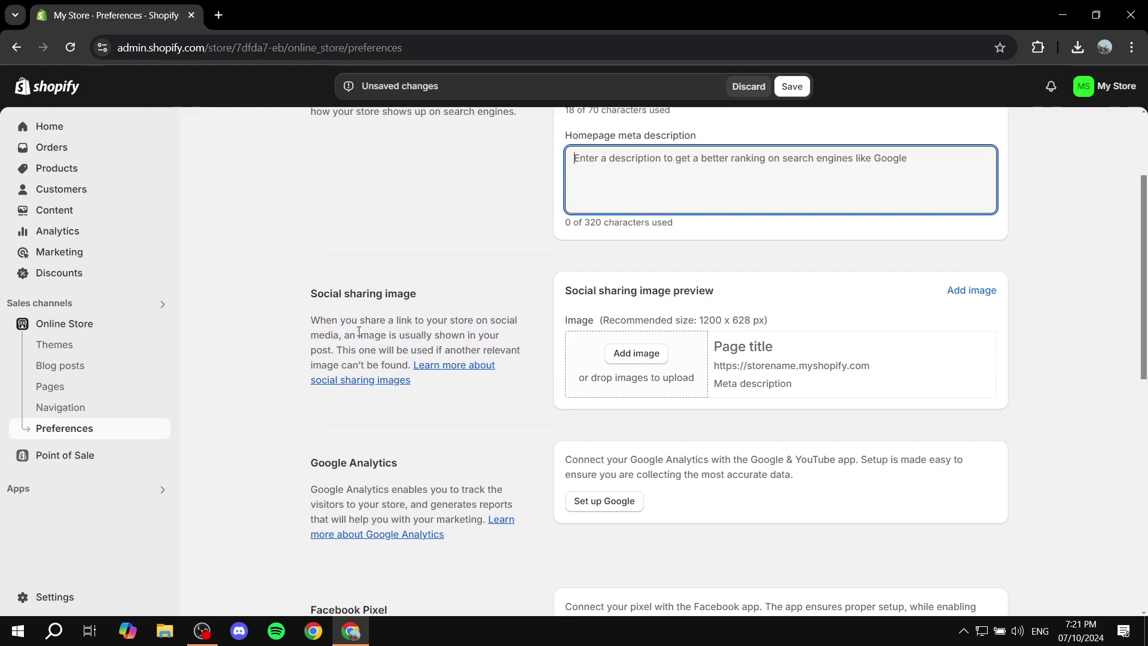
pyautogui.moveTo(304, 296); pyautogui.dragTo(446, 290)
pyautogui.click(446, 289)
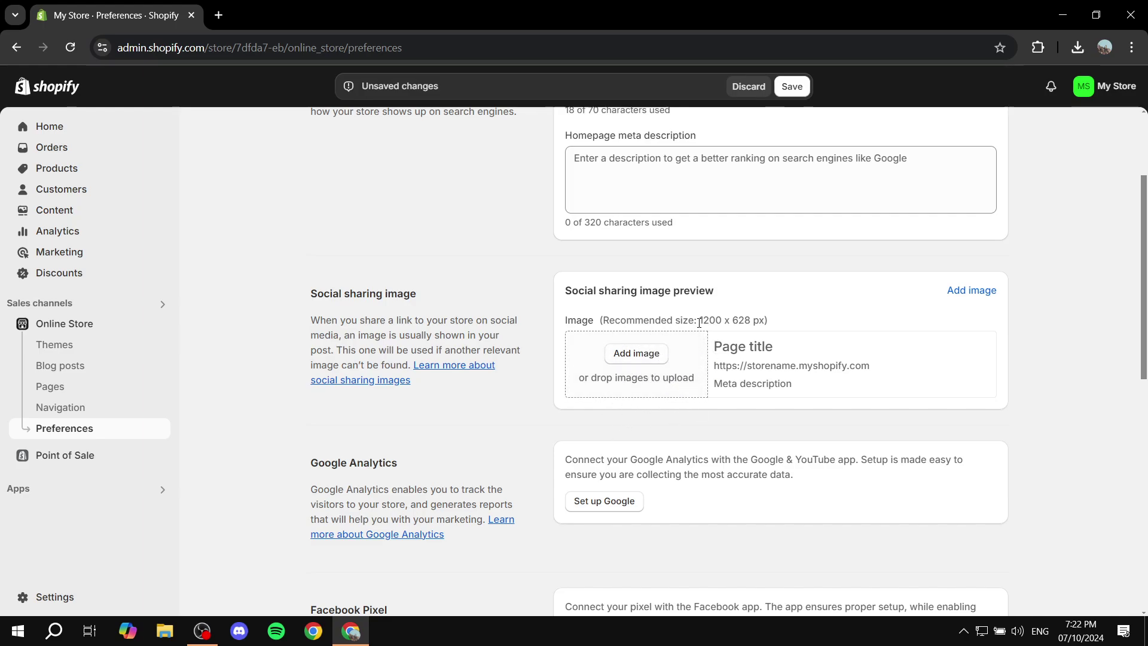
pyautogui.moveTo(701, 319); pyautogui.dragTo(751, 321)
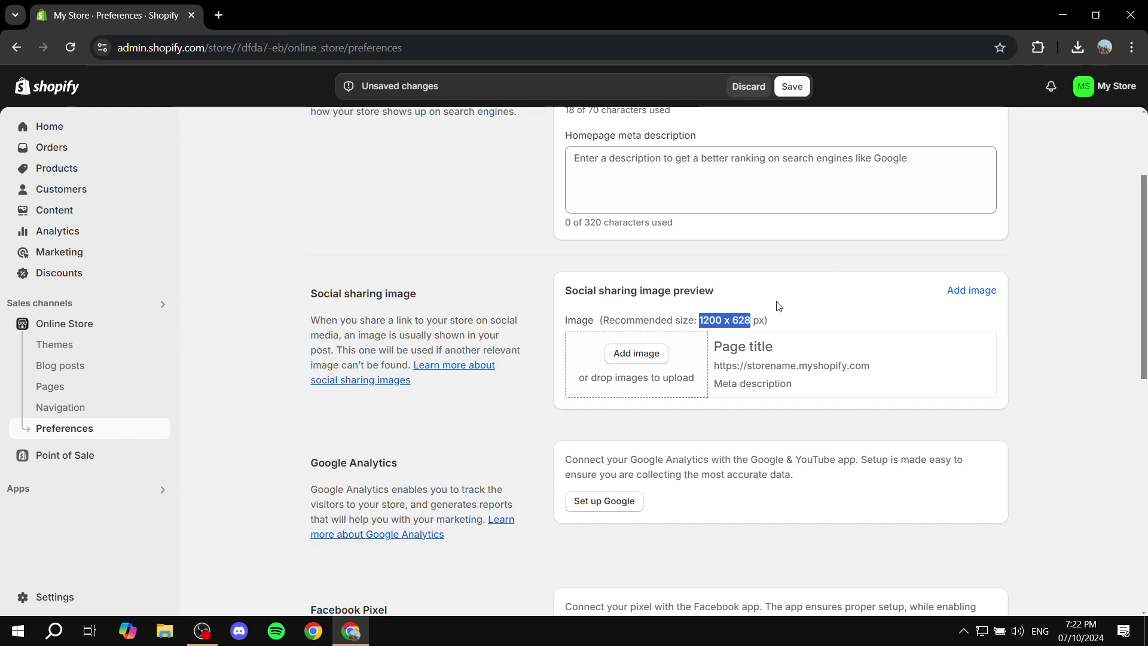
pyautogui.click(830, 304)
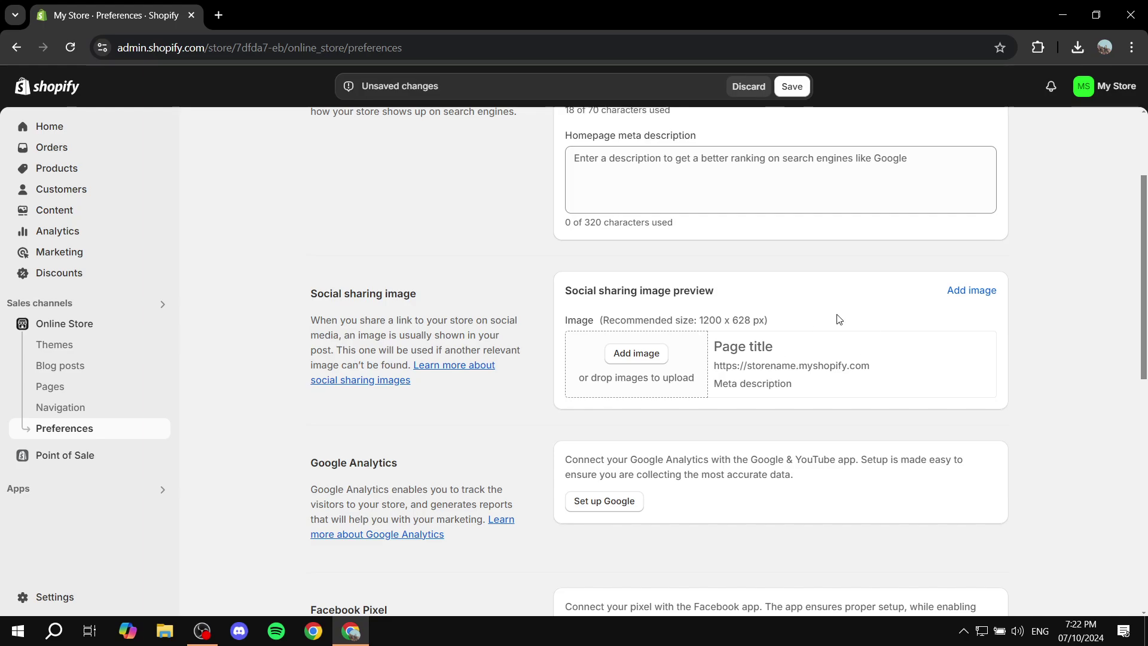
pyautogui.scroll(-4, 841, 312)
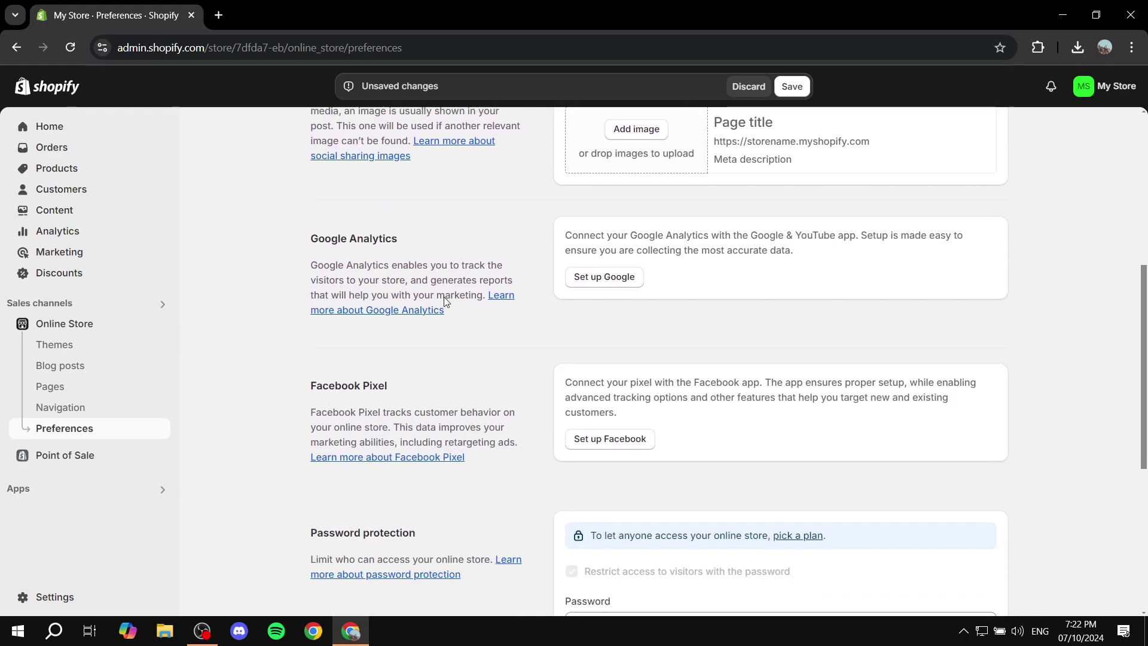
pyautogui.moveTo(306, 238); pyautogui.dragTo(453, 236)
pyautogui.click(436, 377)
pyautogui.moveTo(309, 385); pyautogui.dragTo(484, 389)
pyautogui.click(484, 390)
# Save the 'Test Shopify Store' title and back out of the Google & YouTube setup
pyautogui.click(621, 272)
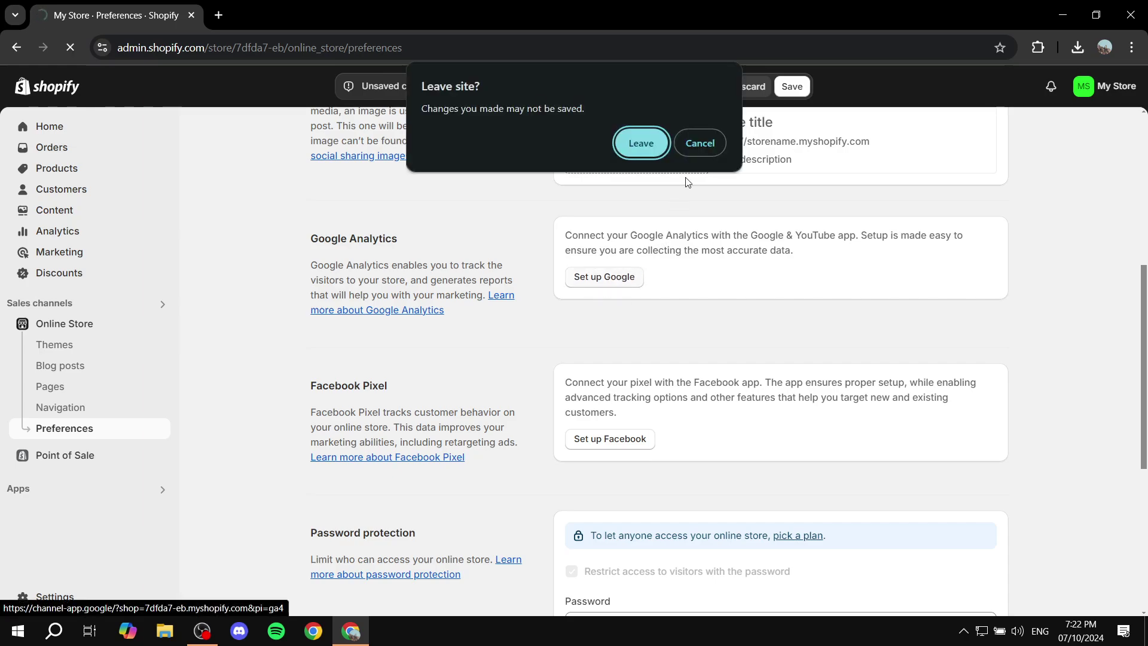
pyautogui.click(697, 143)
pyautogui.click(801, 87)
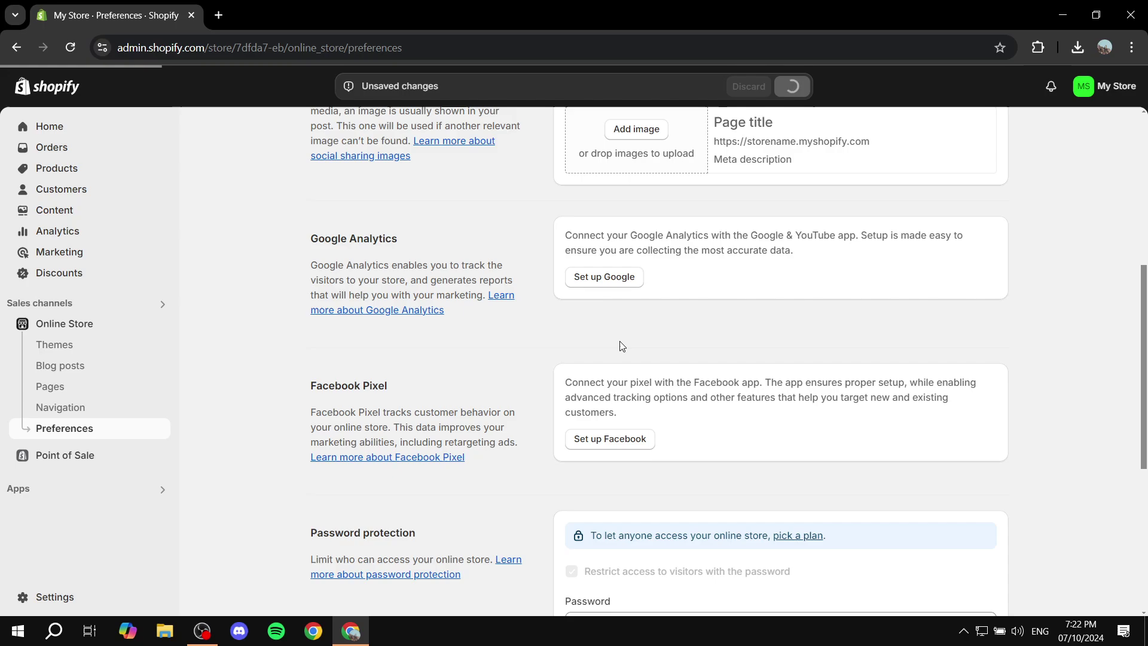
pyautogui.click(603, 285)
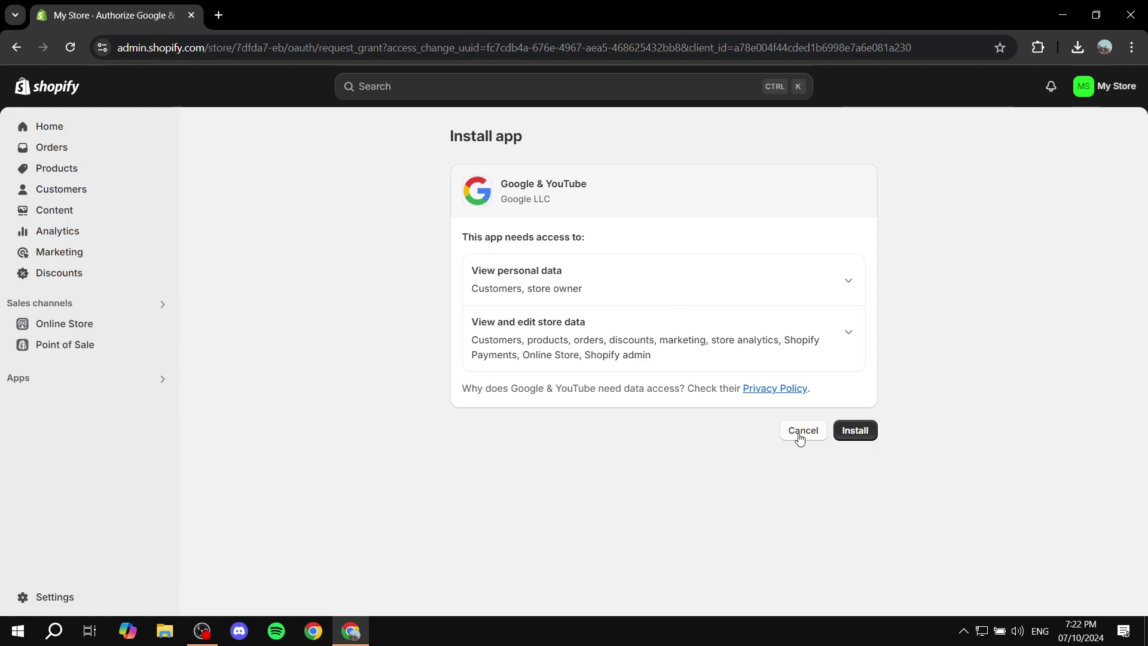
pyautogui.click(16, 47)
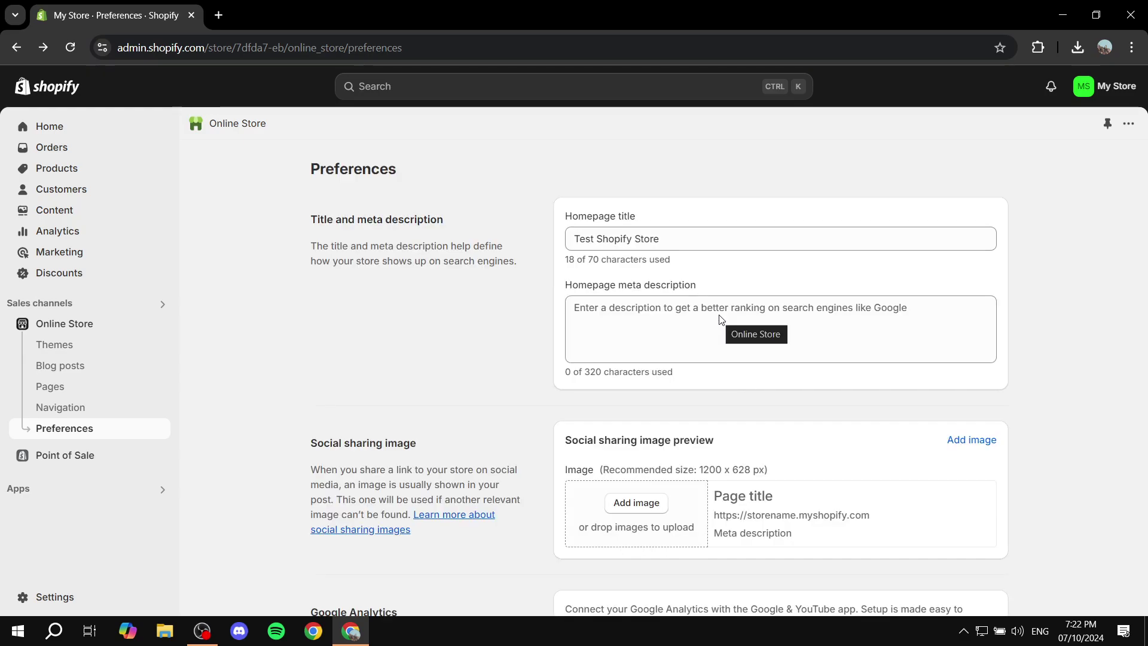
# Replace the old storefront password under Password protection with a new 10-character password
pyautogui.scroll(-5, 774, 331)
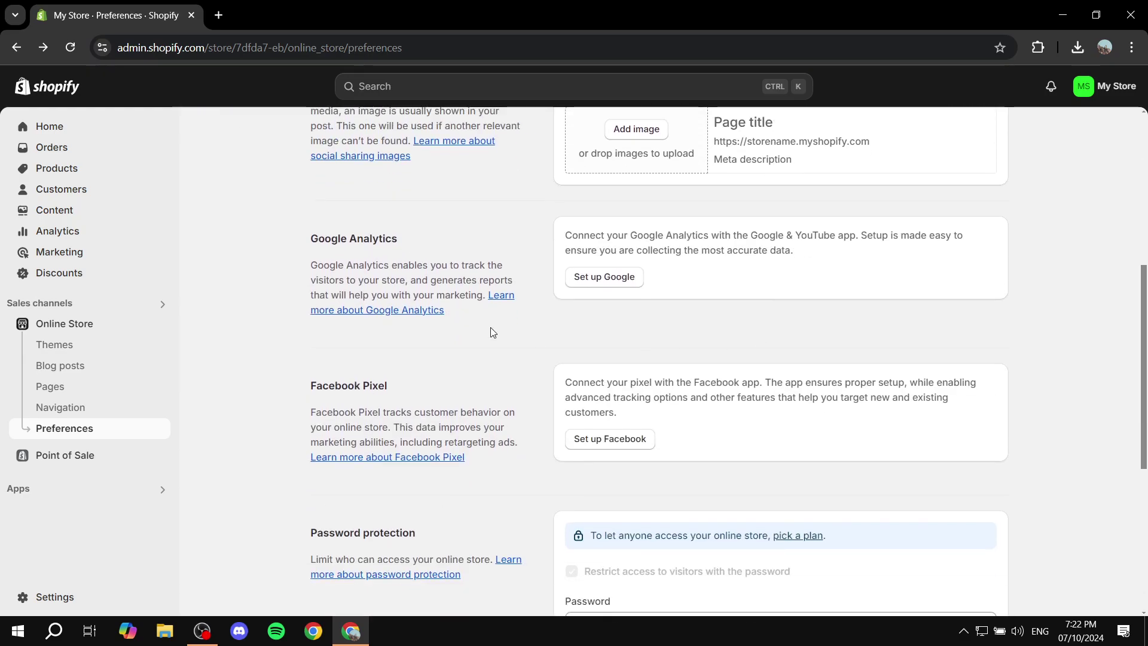
pyautogui.scroll(-2, 596, 307)
pyautogui.moveTo(305, 383); pyautogui.dragTo(471, 380)
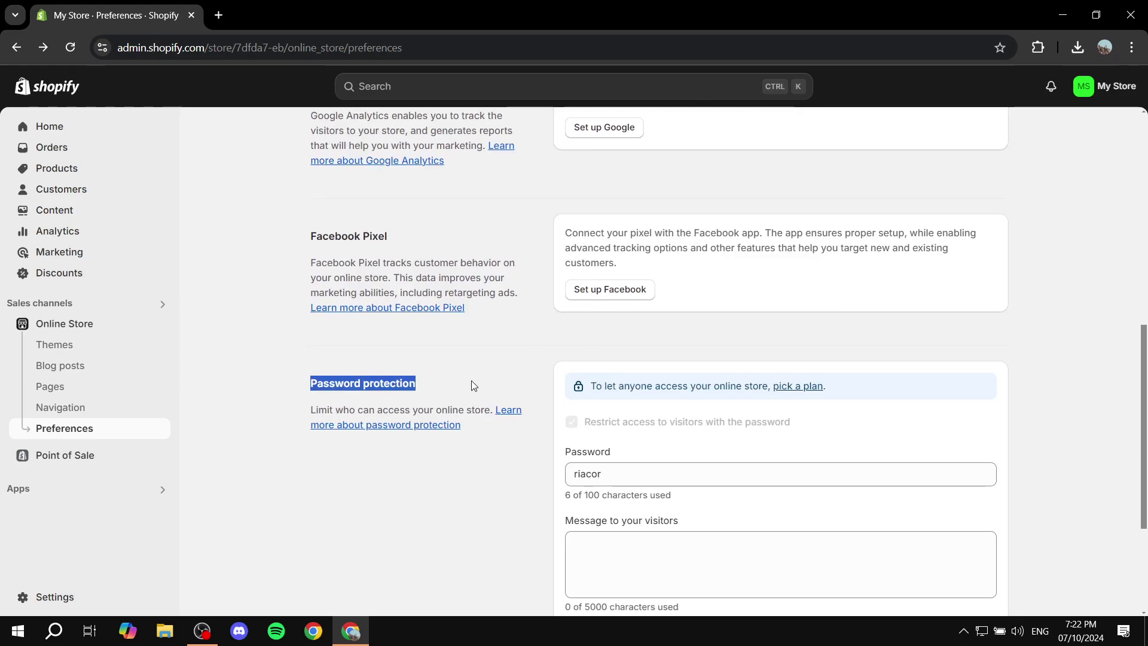
pyautogui.click(472, 380)
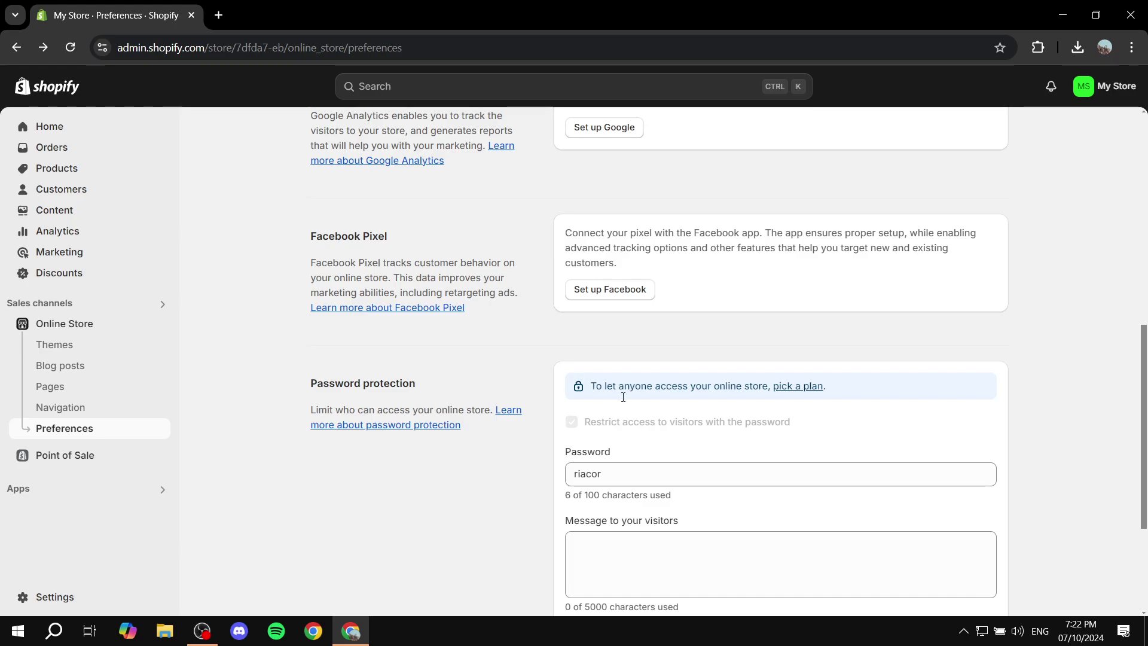
pyautogui.moveTo(584, 421); pyautogui.dragTo(835, 423)
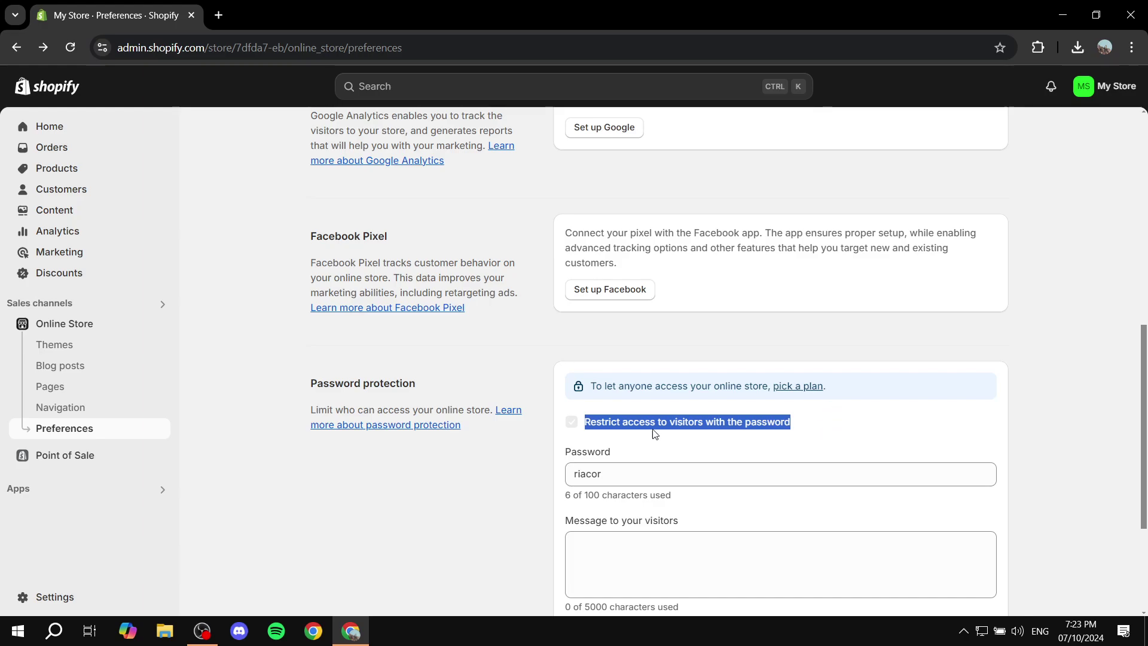
pyautogui.click(648, 474)
pyautogui.hotkey('ctrl', 'a')
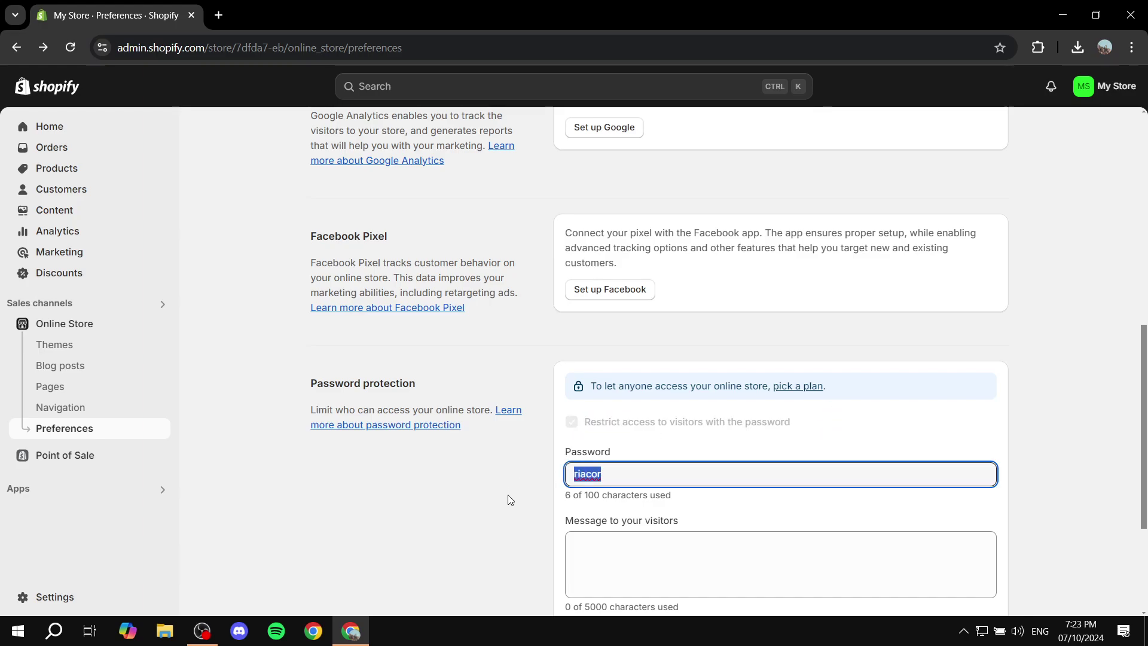
pyautogui.press('BackSpace')
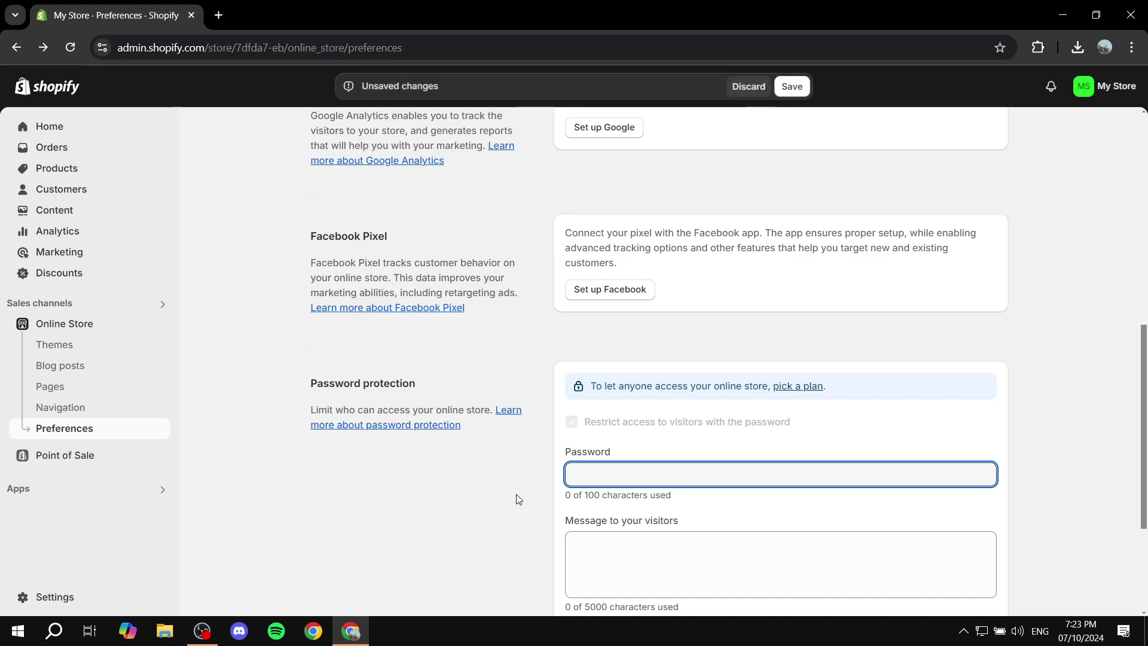
pyautogui.write('changethis')
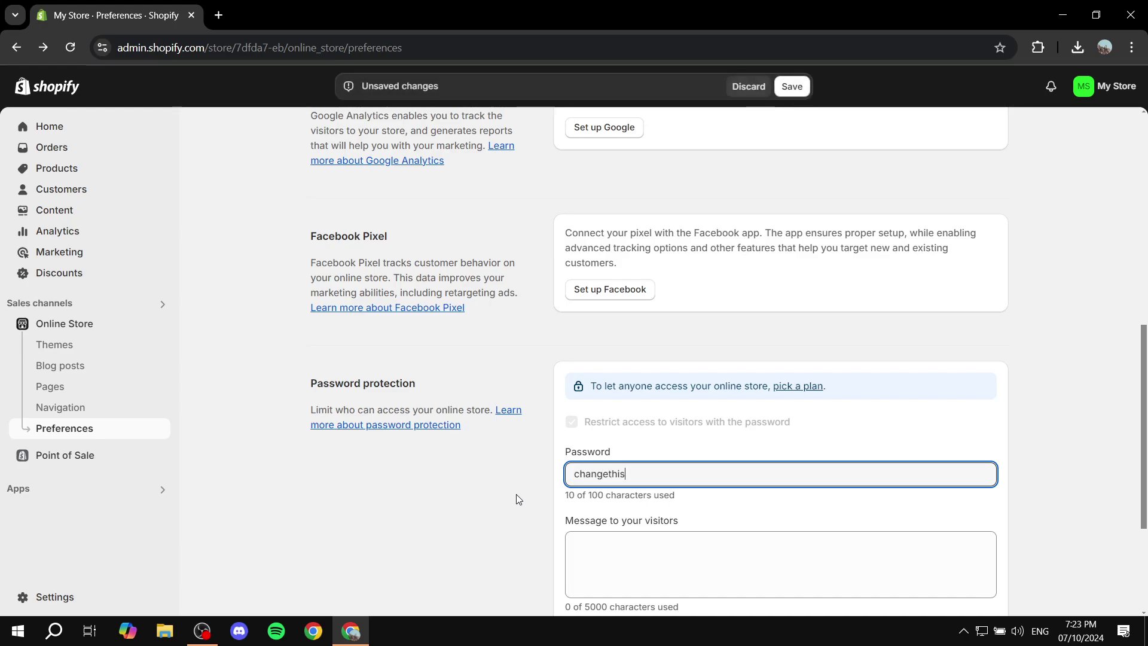
pyautogui.click(518, 498)
# Enter 'See you soon!' as the message to your visitors
pyautogui.scroll(-1, 658, 502)
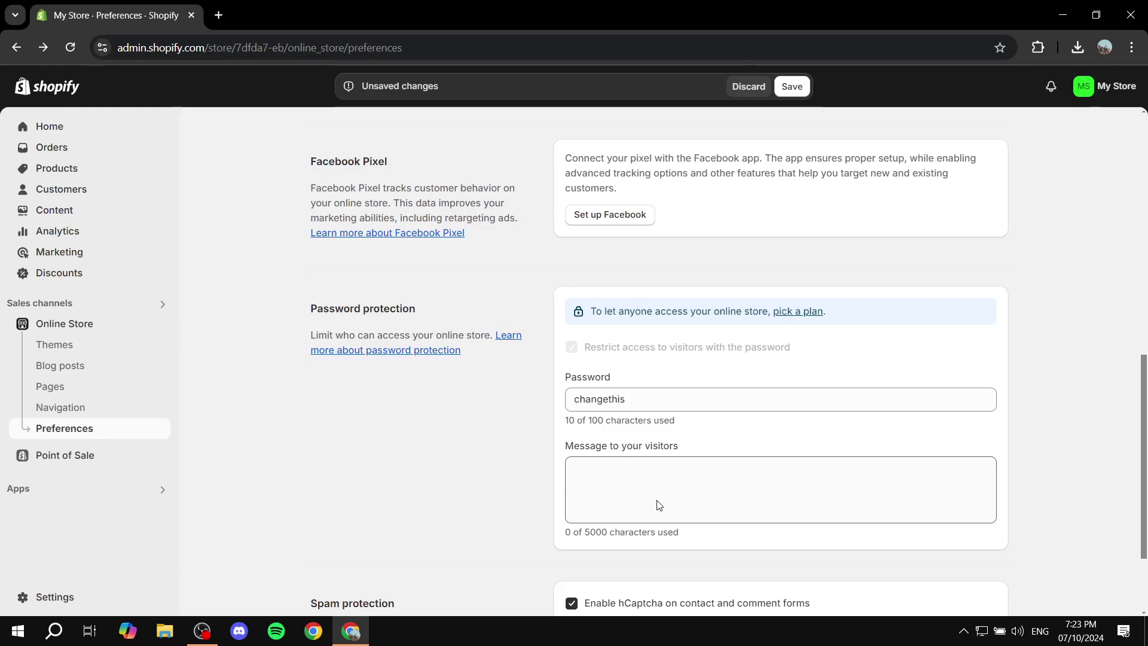
pyautogui.click(658, 502)
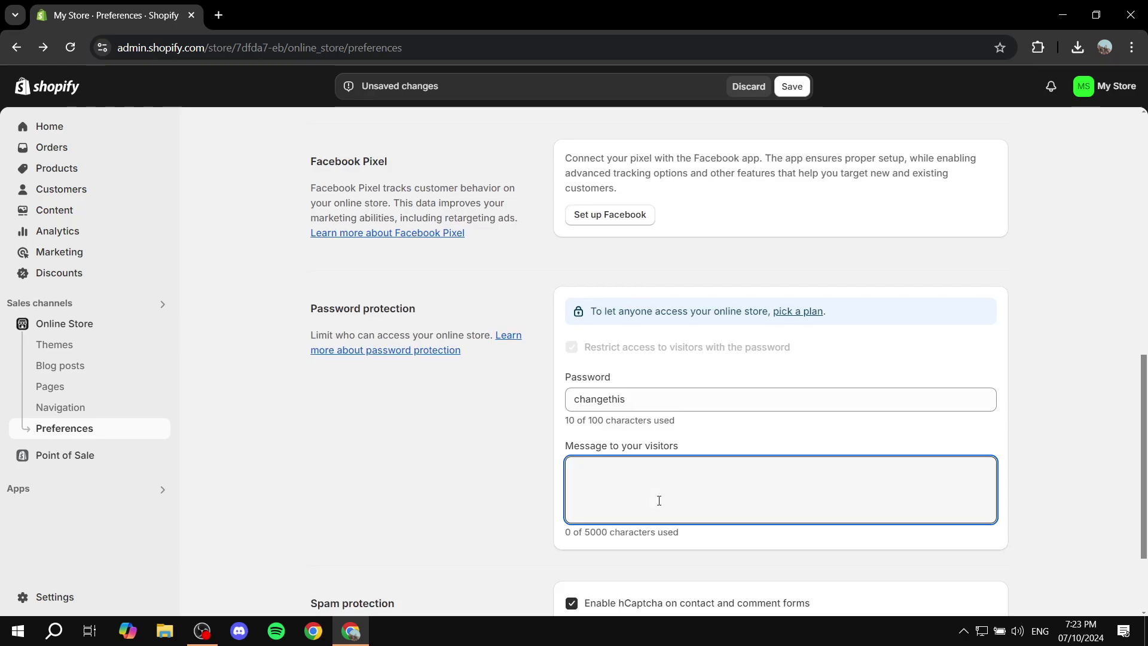
pyautogui.write('See you soo')
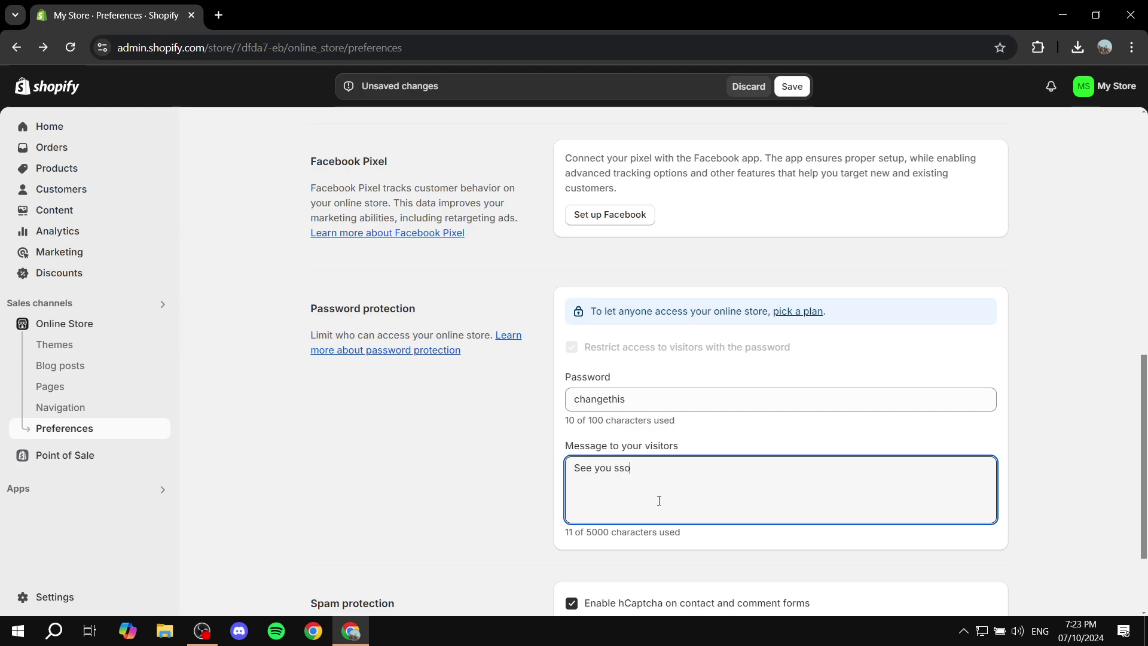
pyautogui.press('BackSpace')
pyautogui.press('BackSpace')
pyautogui.write('oon!')
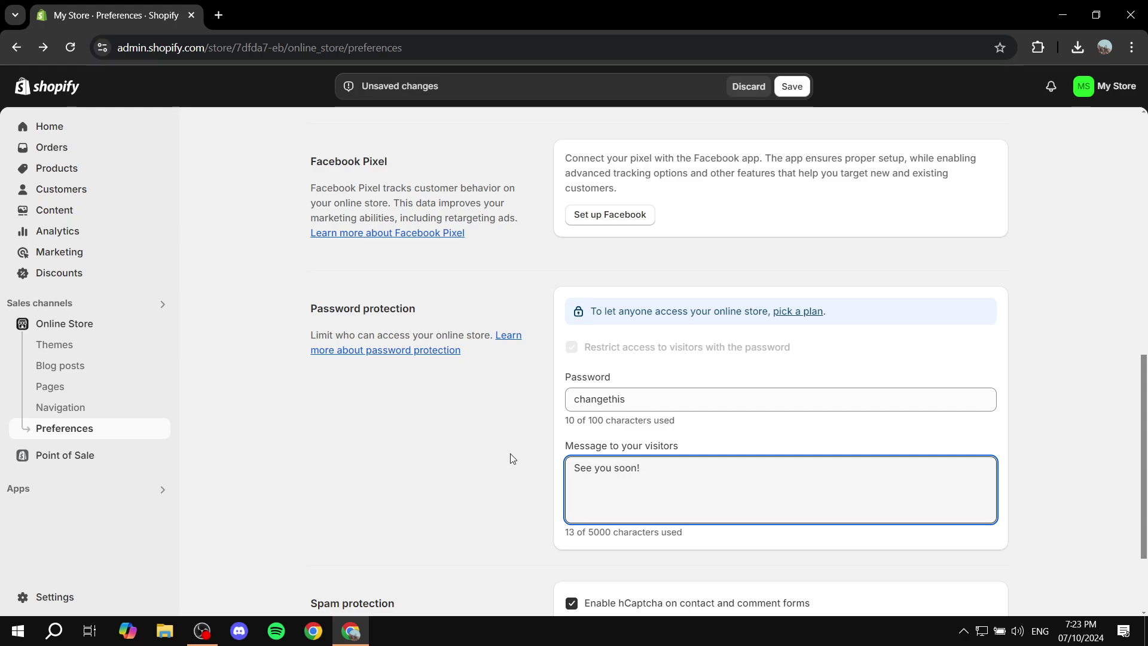
pyautogui.click(508, 459)
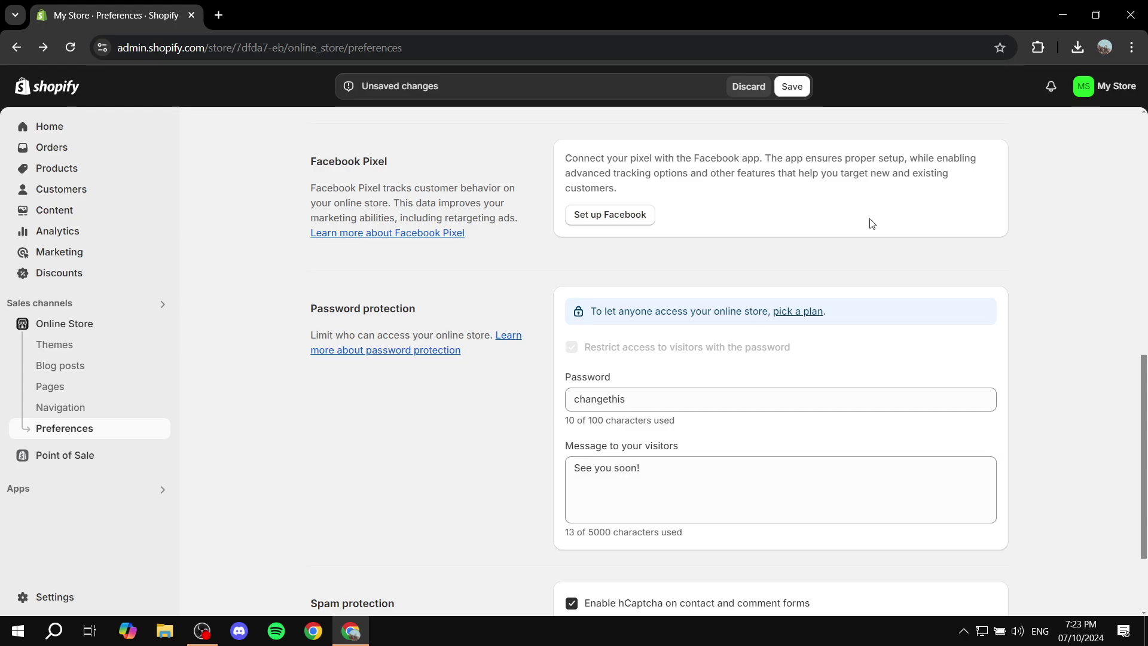
# Save, then verify the locked storefront shows 'See you soon!' and close the preview
pyautogui.click(790, 88)
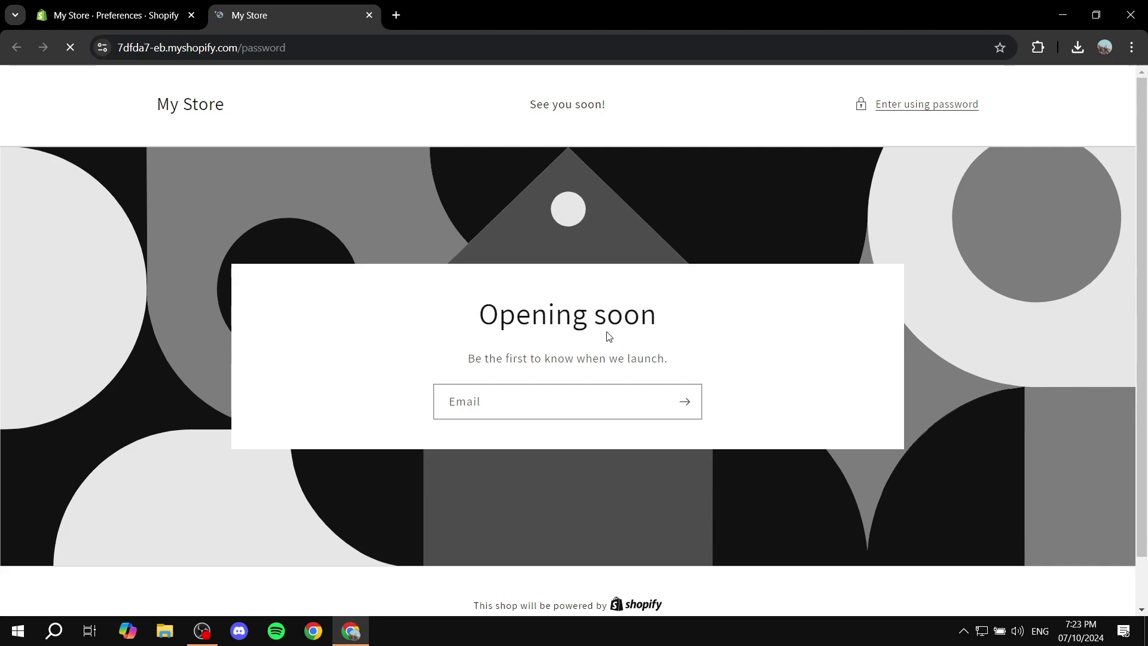
pyautogui.moveTo(529, 103); pyautogui.dragTo(662, 111)
pyautogui.click(662, 114)
pyautogui.click(958, 107)
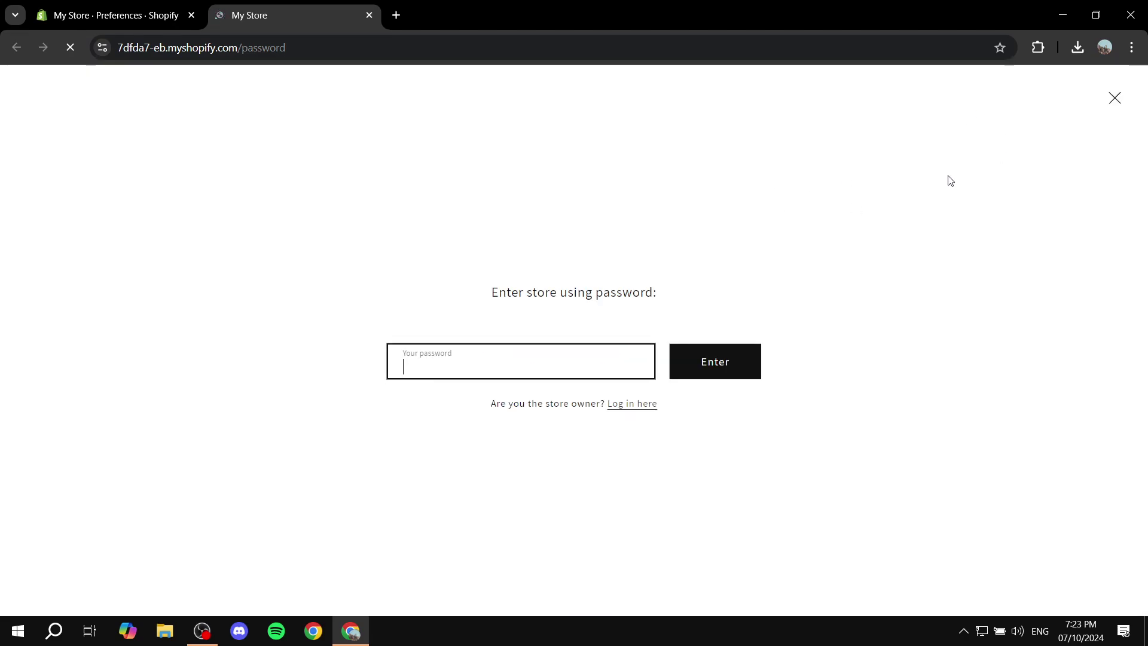
pyautogui.click(1115, 101)
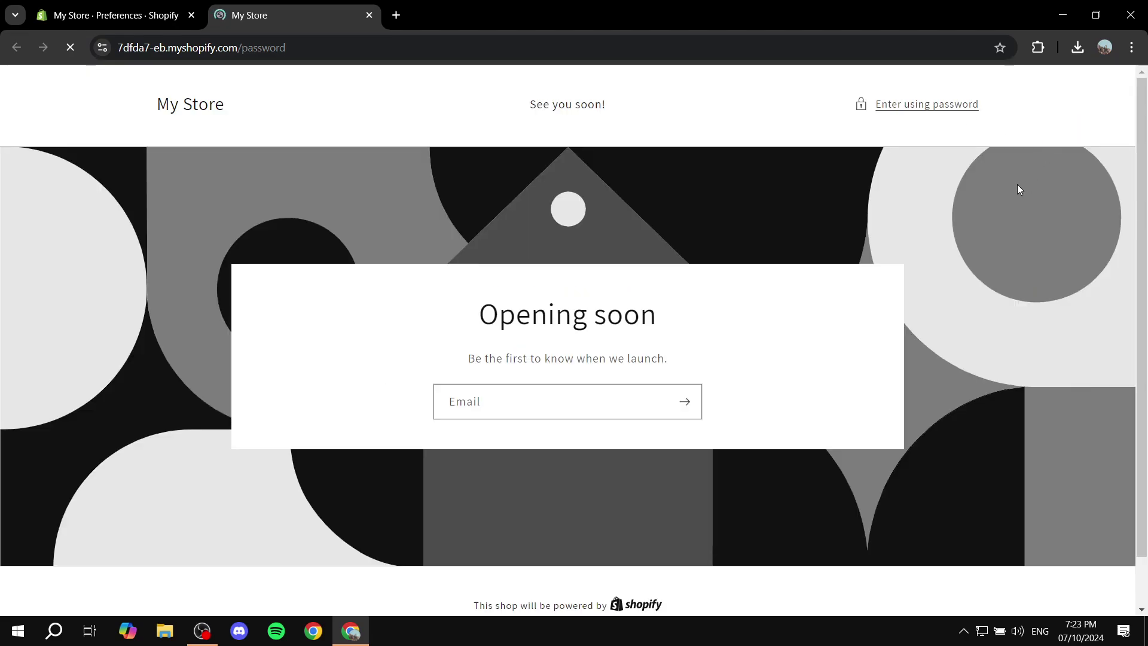
pyautogui.click(369, 15)
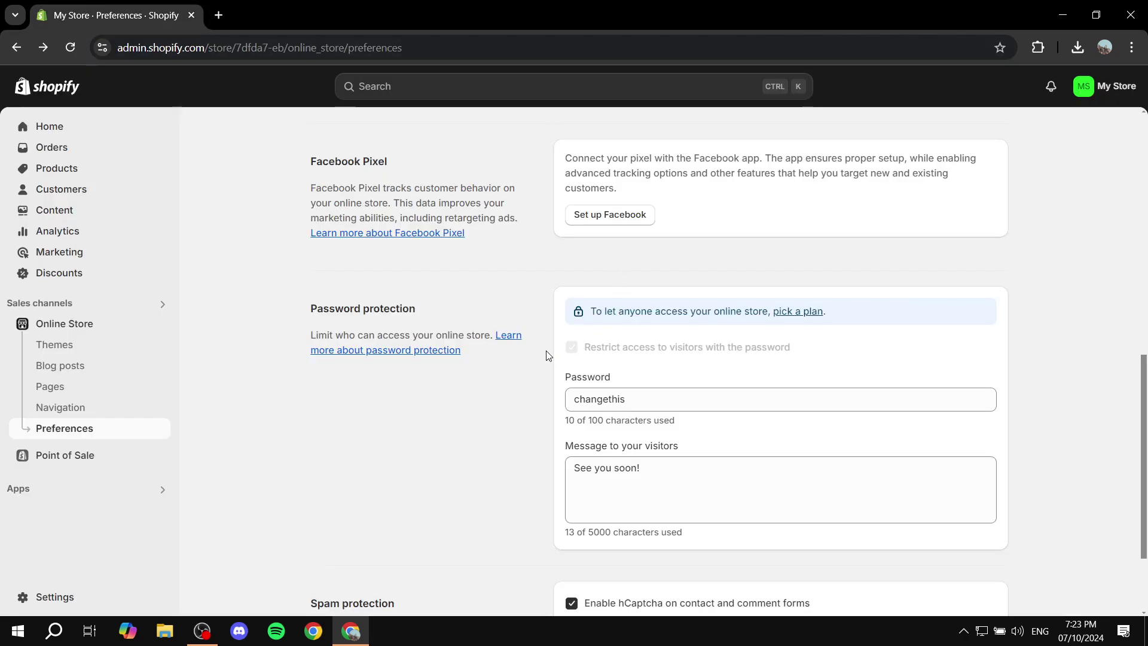
# Keep both hCaptcha options checked, delete the visitor message text, and save
pyautogui.scroll(-1, 628, 359)
pyautogui.scroll(-1, 628, 358)
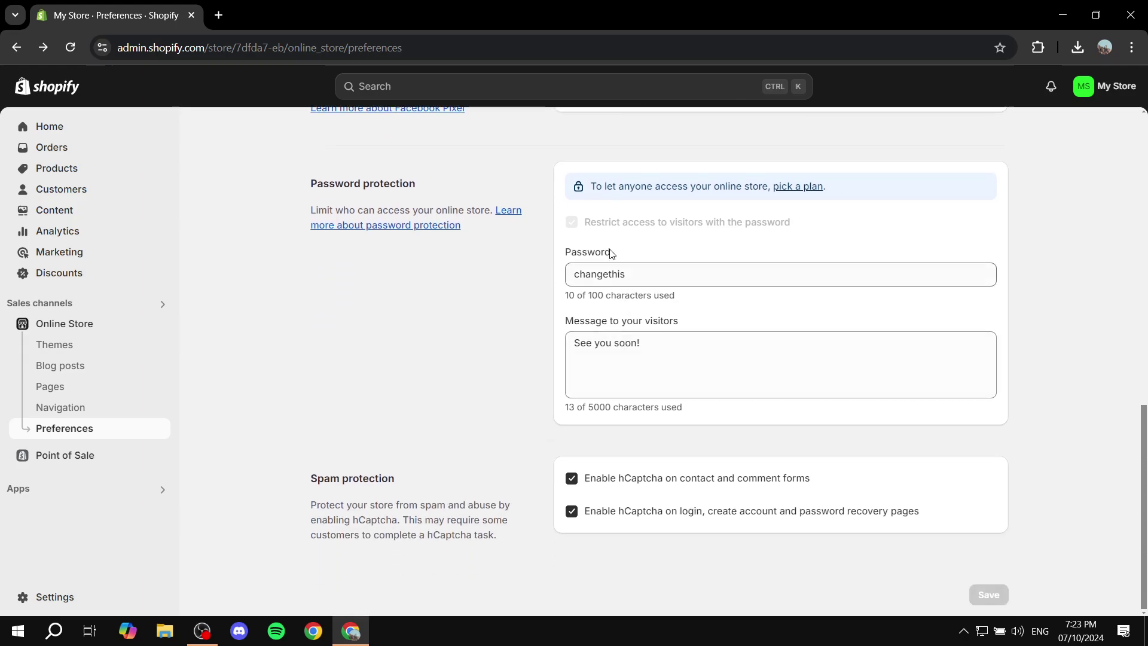
pyautogui.moveTo(369, 481); pyautogui.dragTo(396, 483)
pyautogui.click(378, 487)
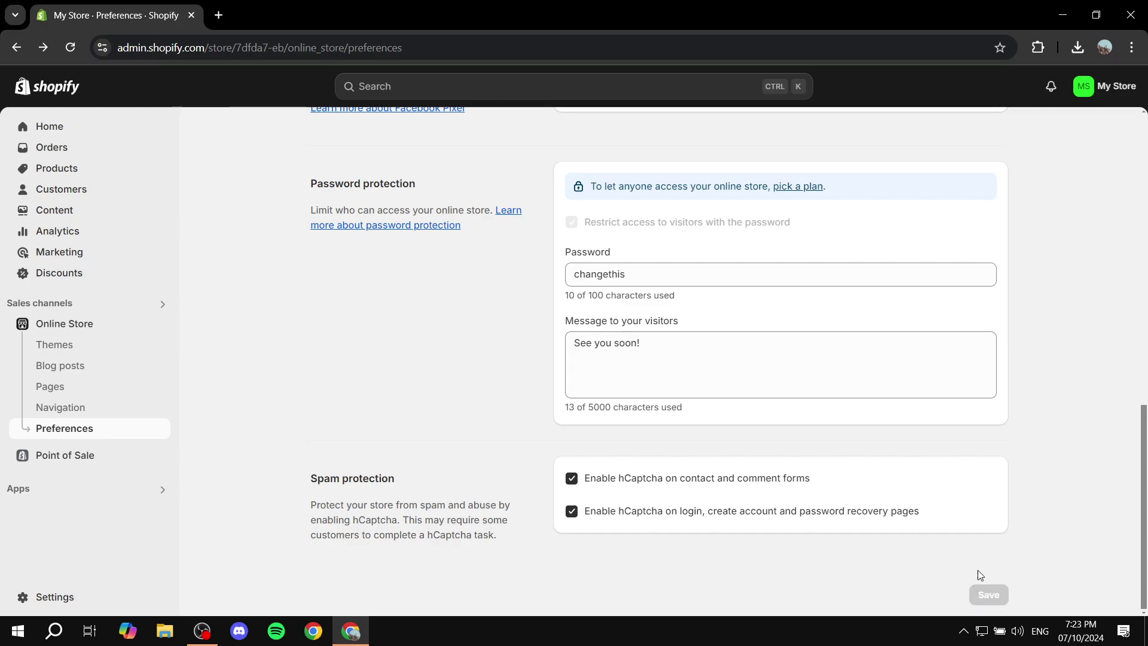
pyautogui.moveTo(676, 343); pyautogui.dragTo(380, 350)
pyautogui.press('BackSpace')
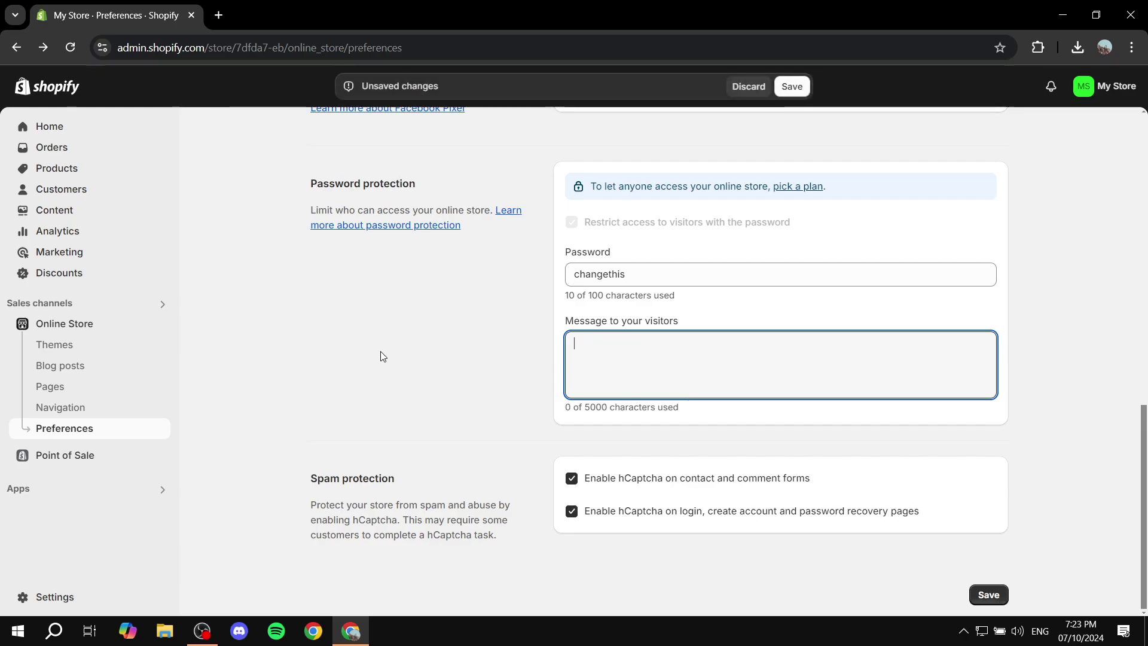
pyautogui.click(1008, 597)
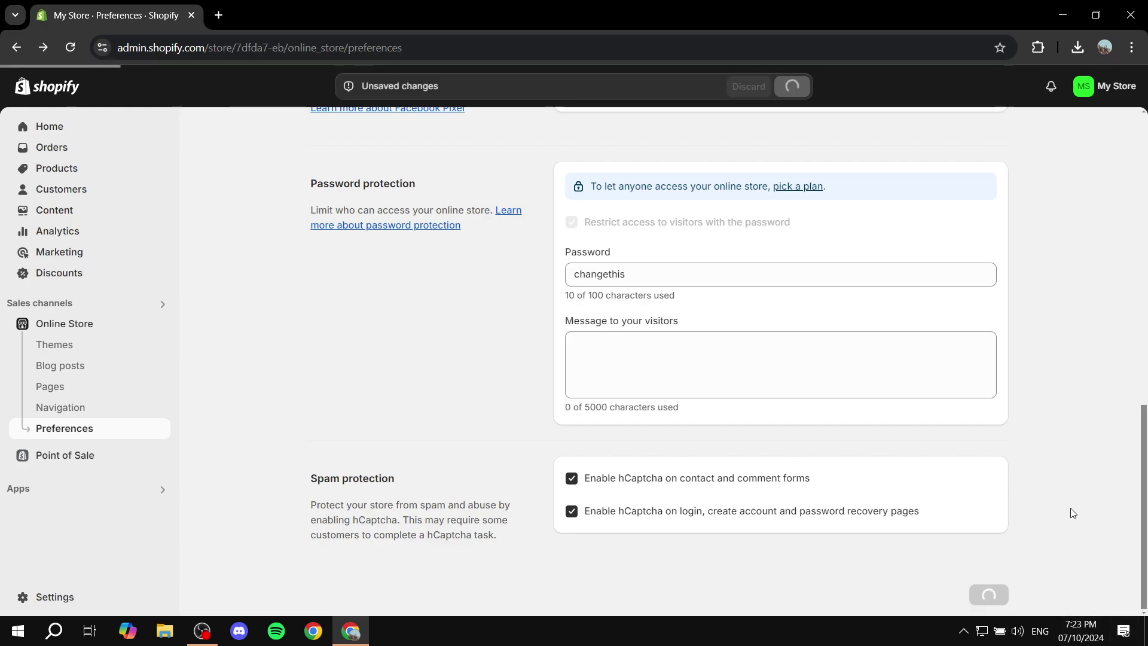